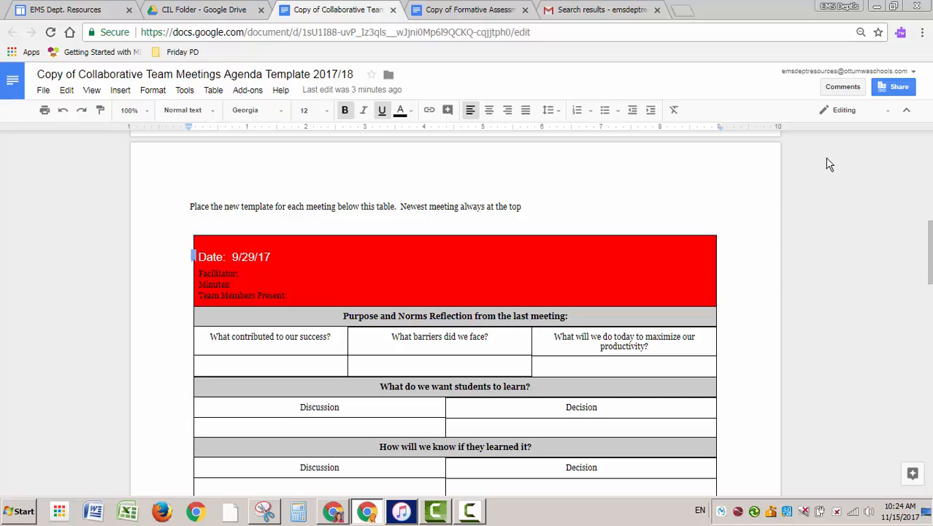
# Copy the shareable link of the Copy of Formative Assessment Protocol Fall 2017 document
pyautogui.click(468, 9)
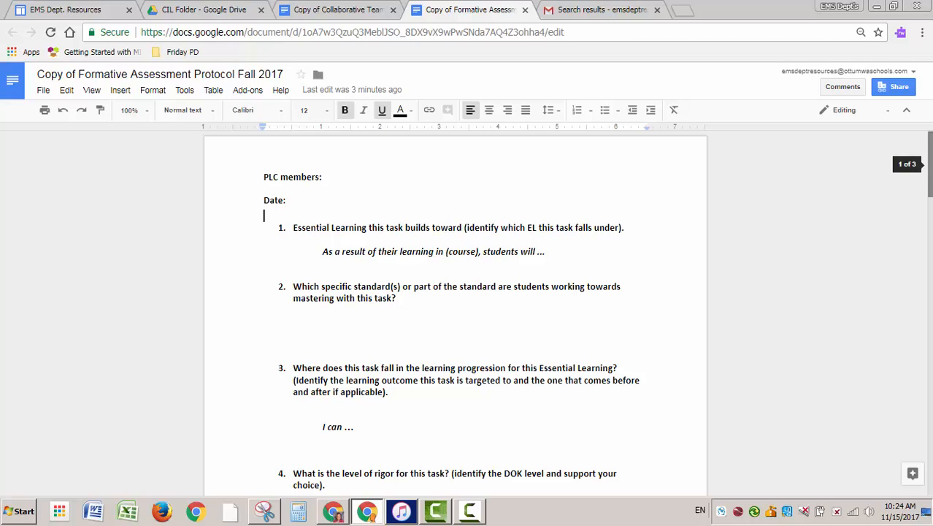
pyautogui.moveTo(930, 158); pyautogui.dragTo(931, 179)
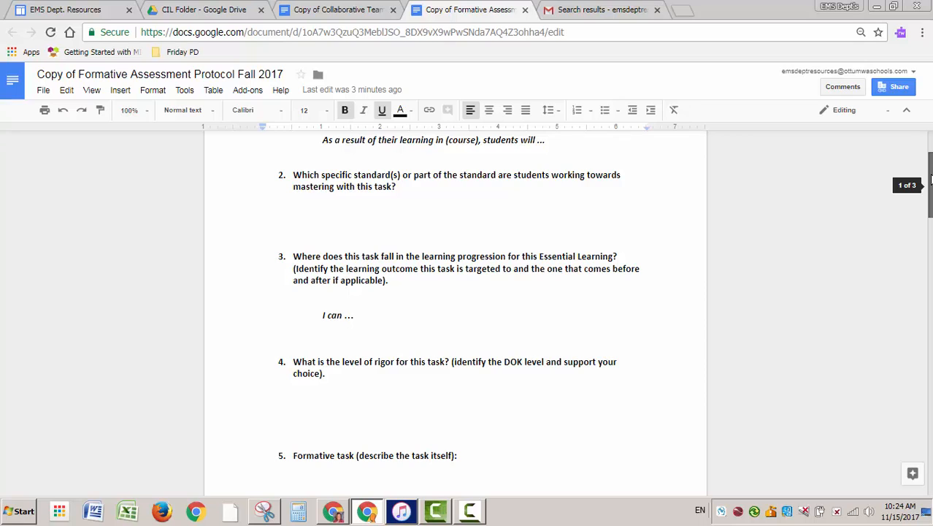
pyautogui.moveTo(930, 179); pyautogui.dragTo(930, 290)
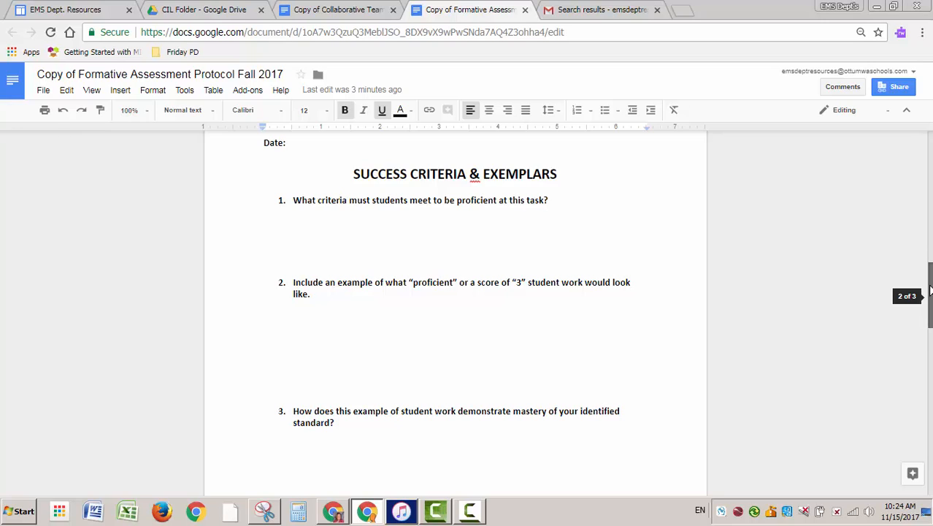
pyautogui.moveTo(931, 290); pyautogui.dragTo(929, 130)
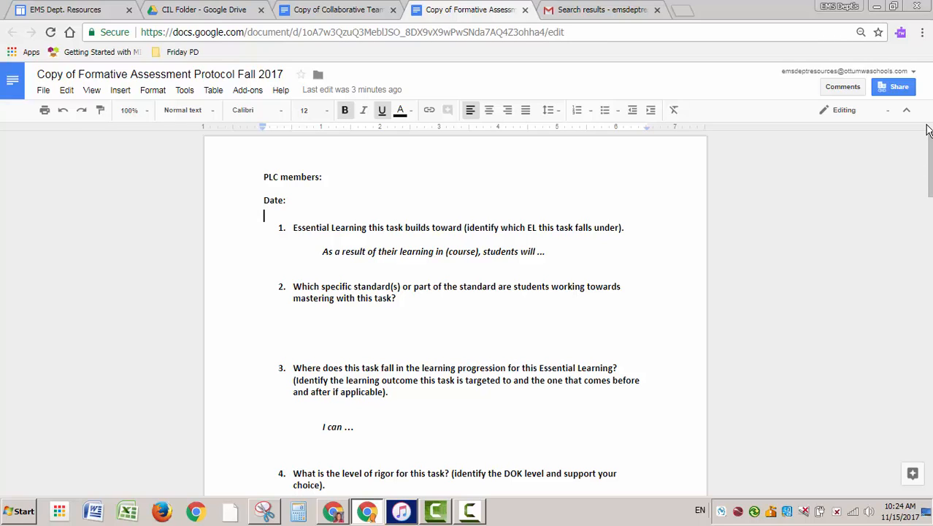
pyautogui.click(895, 91)
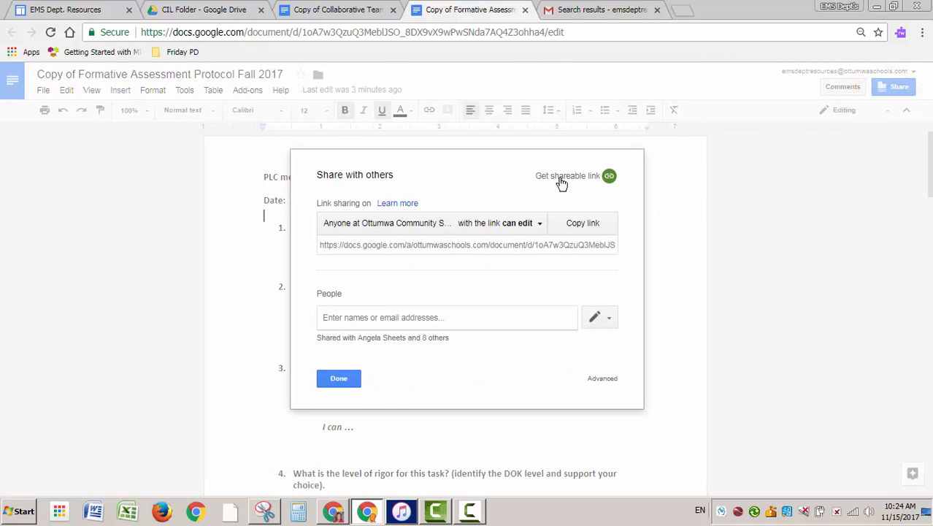
pyautogui.click(452, 247)
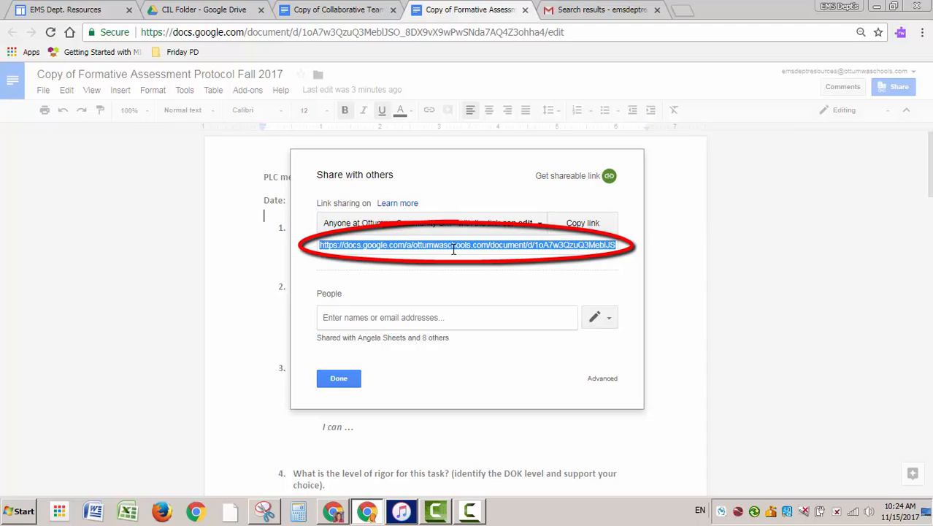
pyautogui.click(566, 183)
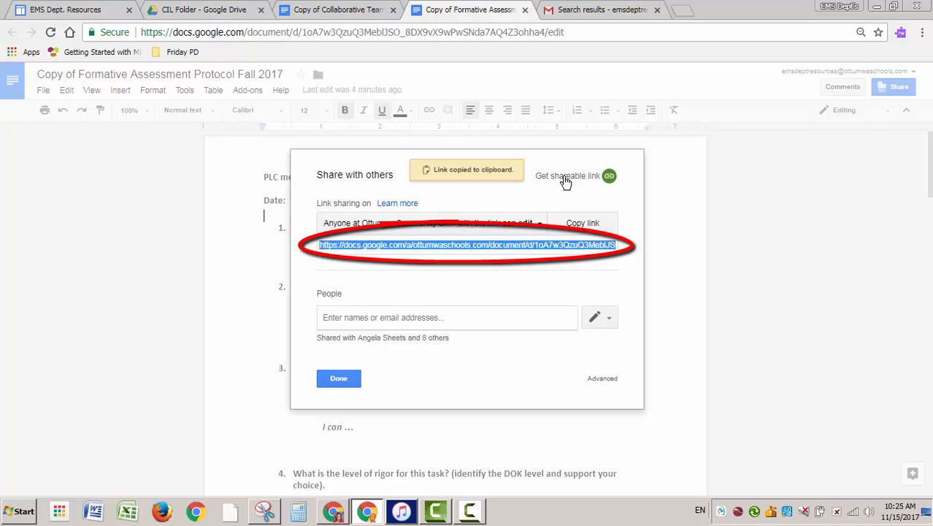
pyautogui.click(338, 378)
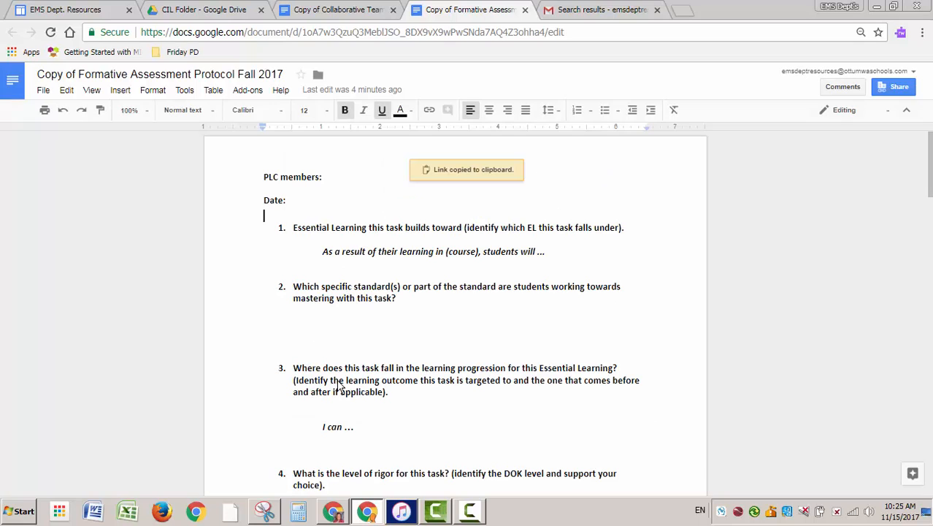
# Enter "Feedback Please:" in the Support Needed row of the 9/29/17 meeting table in the Collaborative Team Meetings Agenda
pyautogui.click(342, 15)
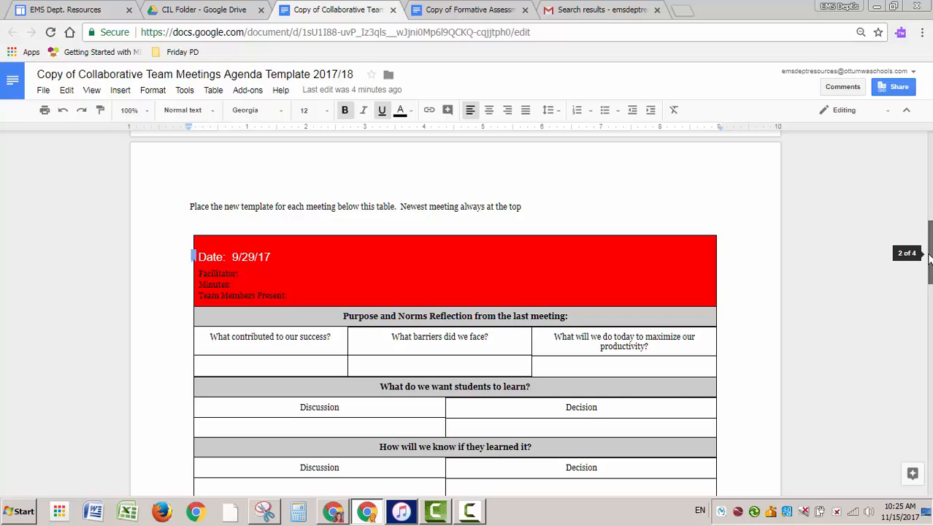
pyautogui.moveTo(929, 259); pyautogui.dragTo(930, 324)
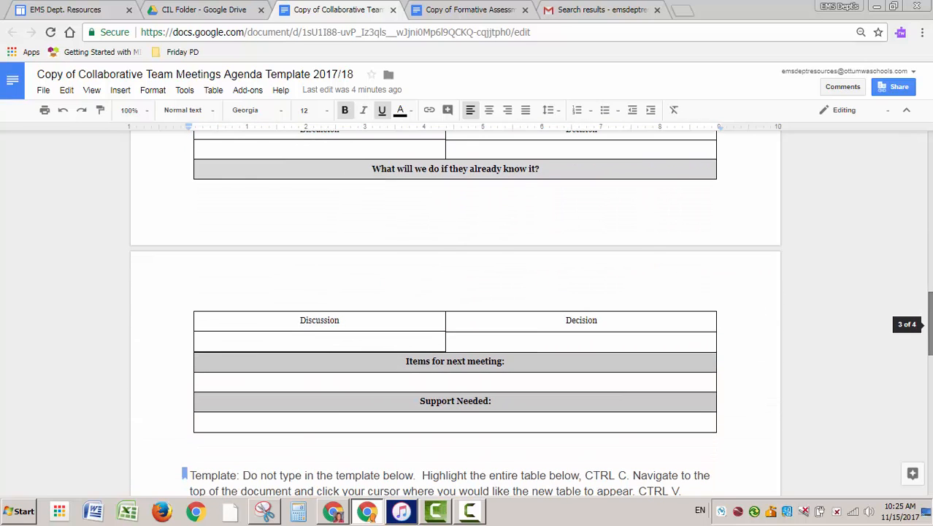
pyautogui.click(543, 426)
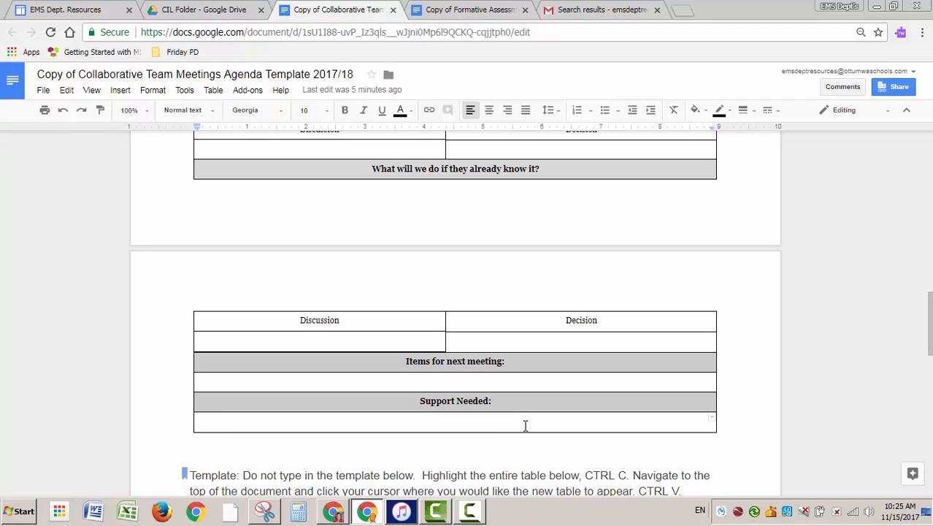
pyautogui.write('Feed')
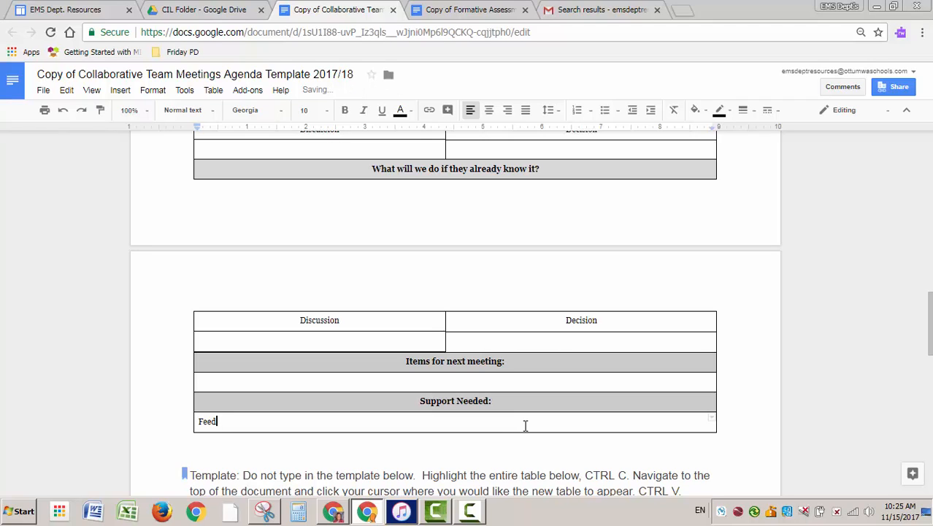
pyautogui.write('back Please:')
# Insert the copied Formative Assessment Protocol link after "Feedback Please:" in the Support Needed row
pyautogui.click(431, 117)
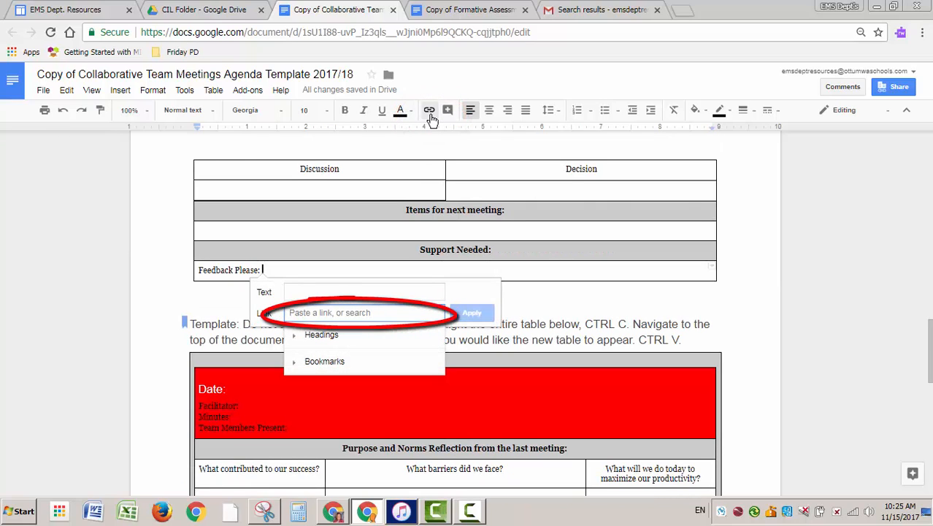
pyautogui.hotkey('ctrl', 'v')
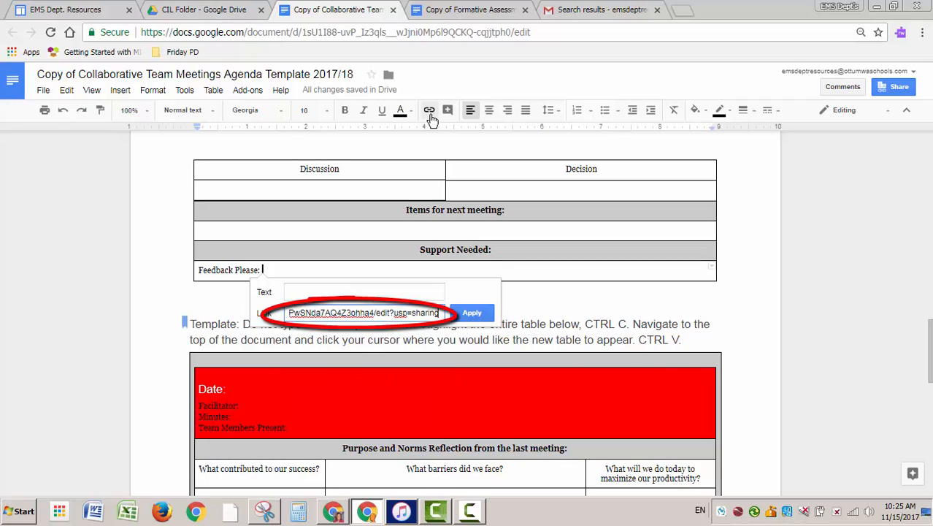
pyautogui.click(472, 314)
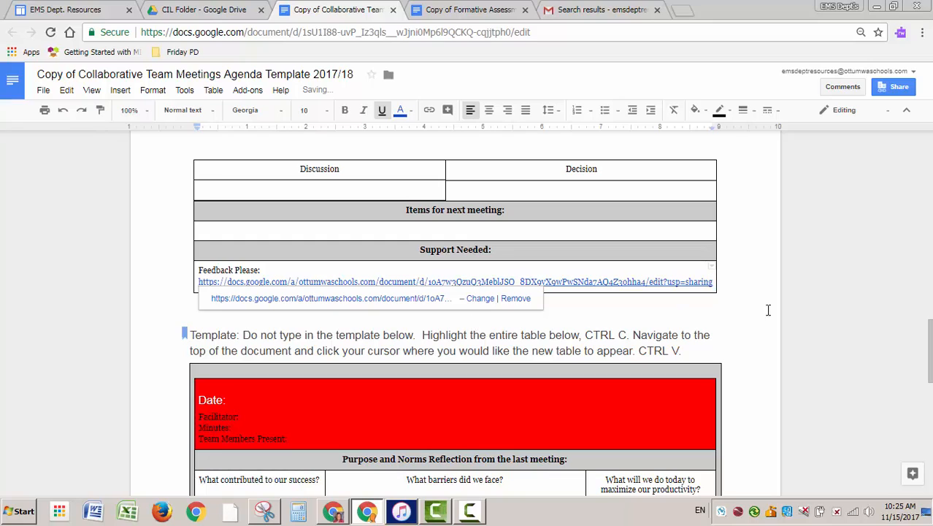
pyautogui.click(742, 266)
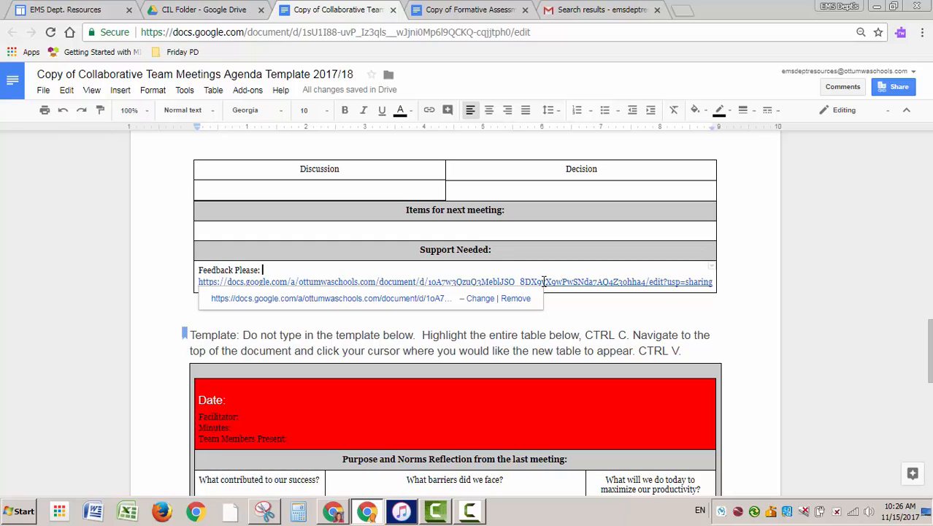
# Make a copy of the Student Friendly Formative Assessment Rubric from the template link at the end of the Formative Assessment Protocol
pyautogui.click(441, 11)
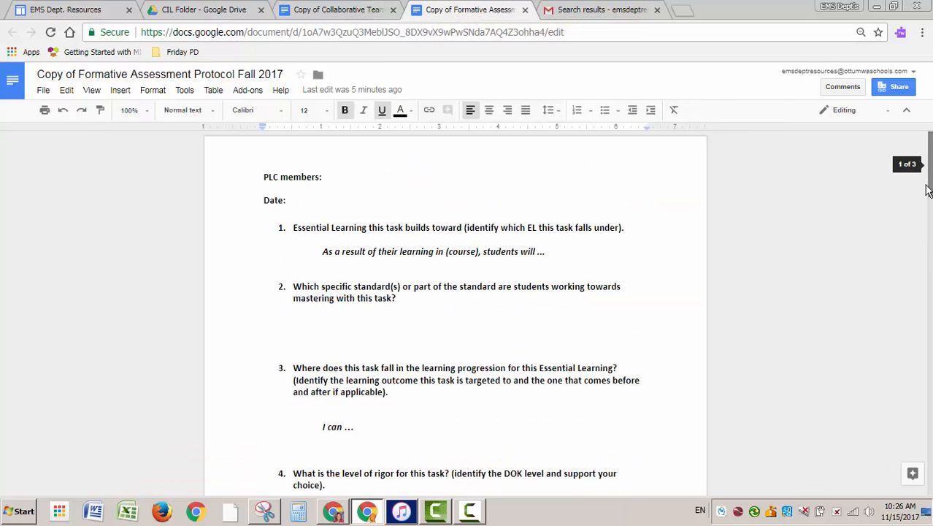
pyautogui.scroll(-1, 927, 183)
pyautogui.moveTo(930, 175); pyautogui.dragTo(929, 491)
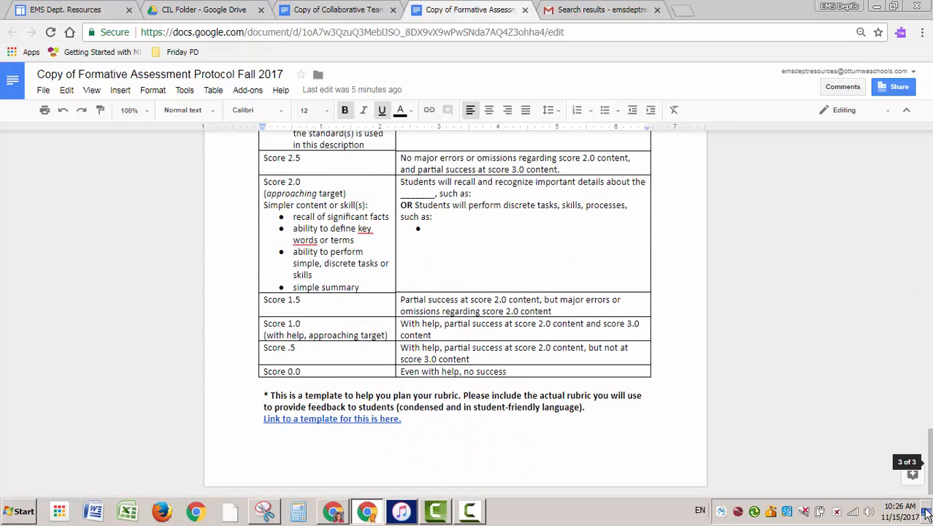
pyautogui.click(329, 420)
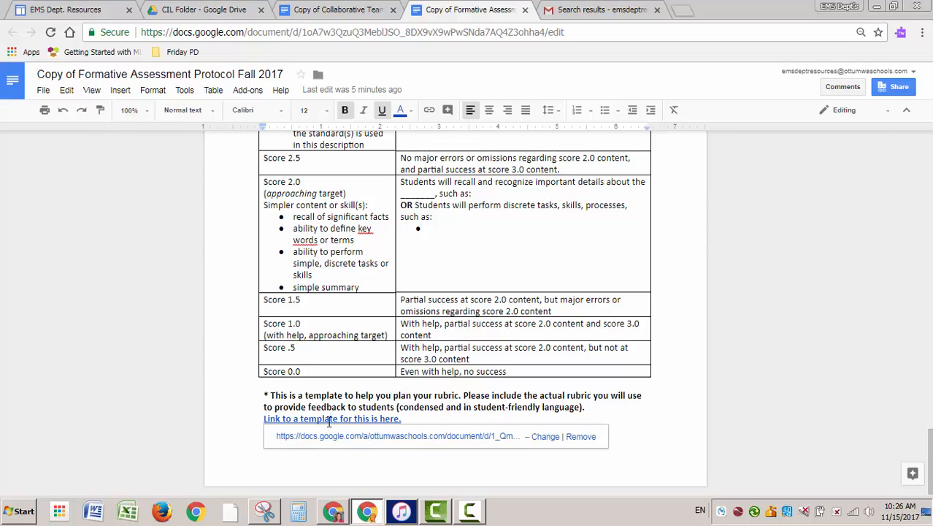
pyautogui.click(345, 436)
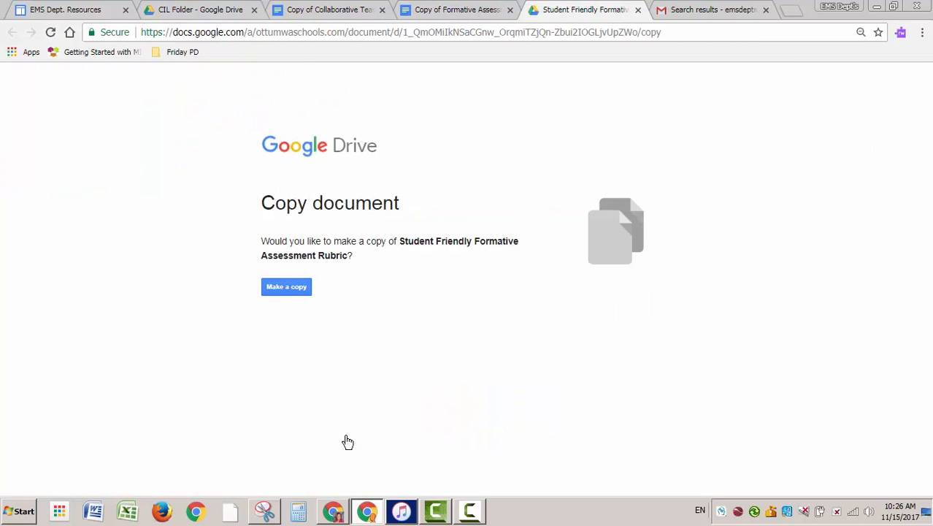
pyautogui.click(281, 289)
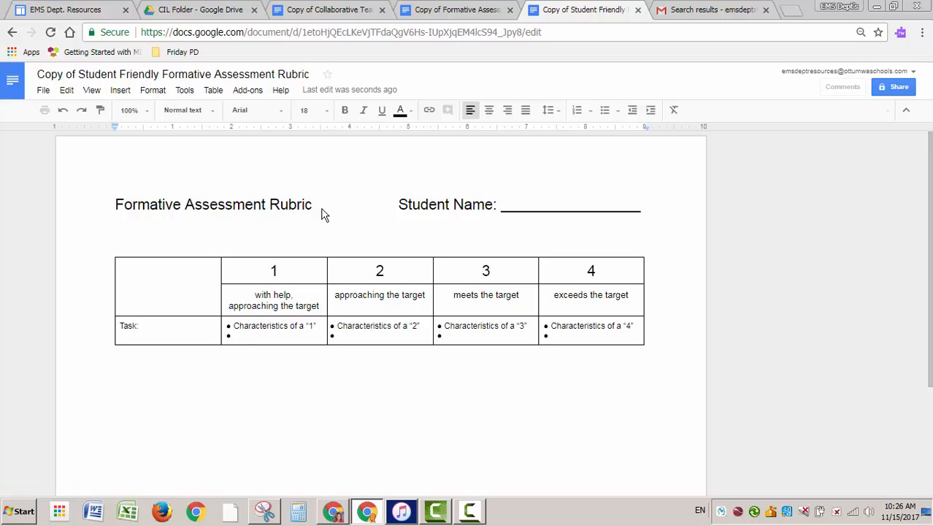
# Review the rubric's title and the characteristics cells for scores 1 to 4
pyautogui.moveTo(323, 207); pyautogui.dragTo(115, 205)
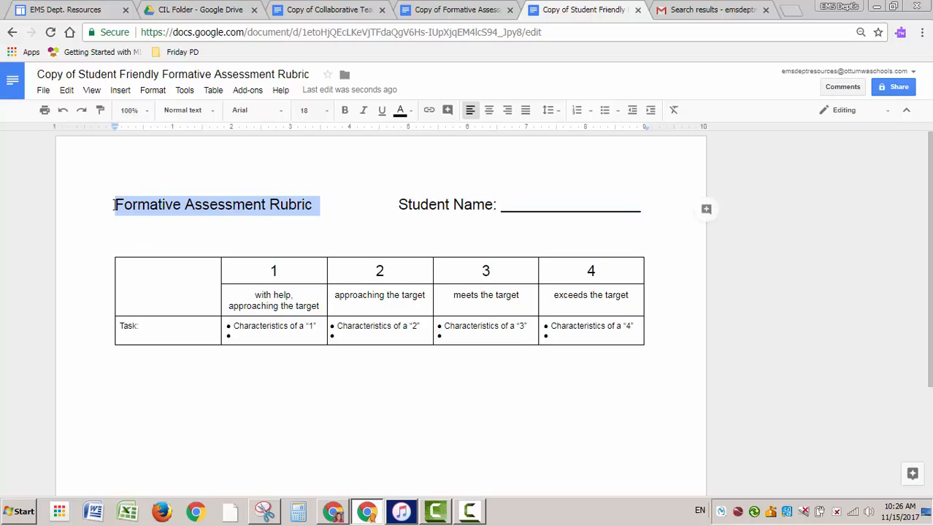
pyautogui.click(273, 335)
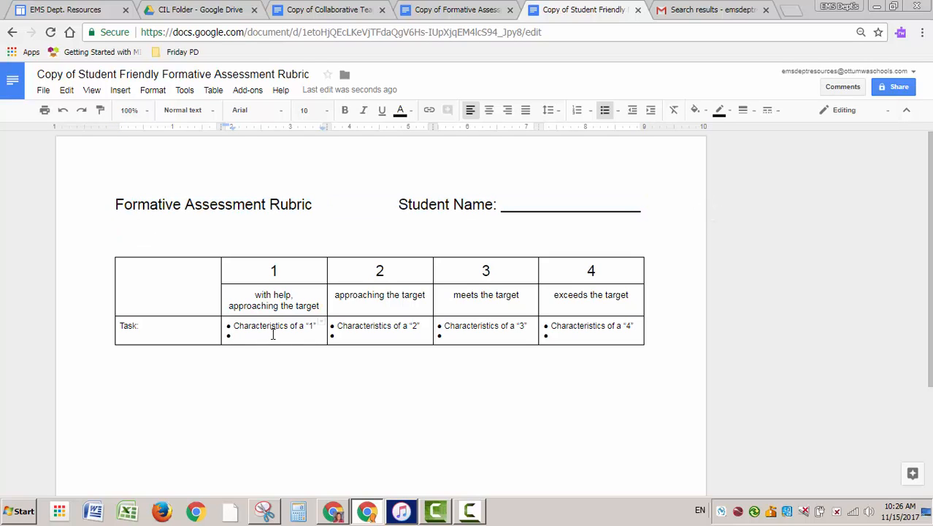
pyautogui.tripleClick(232, 329)
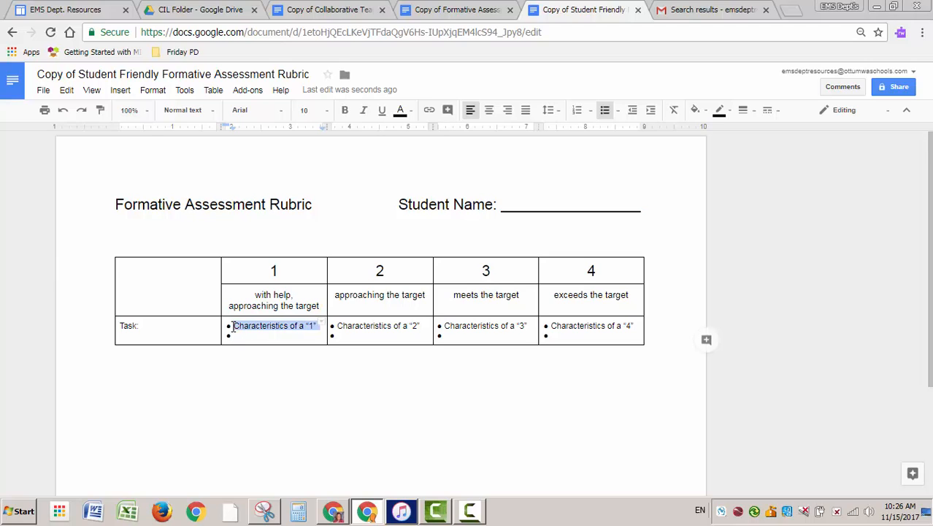
pyautogui.tripleClick(332, 328)
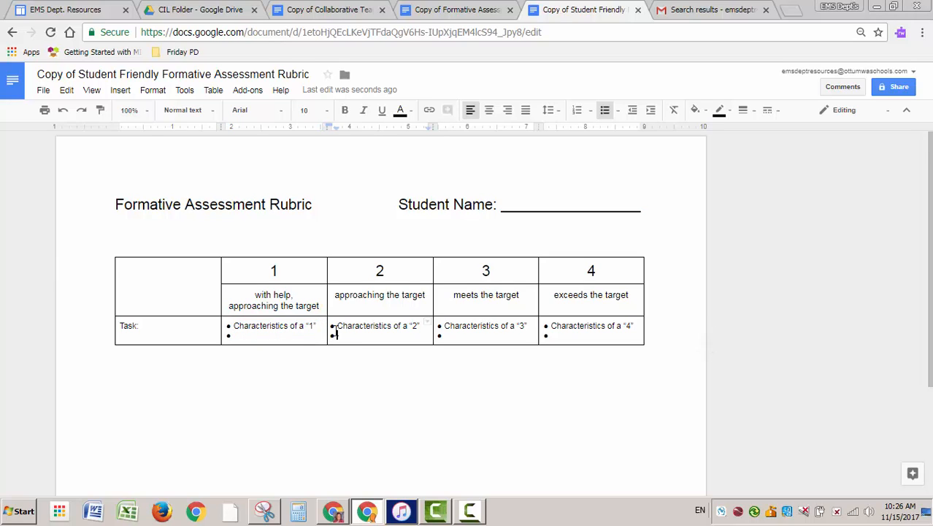
pyautogui.tripleClick(439, 328)
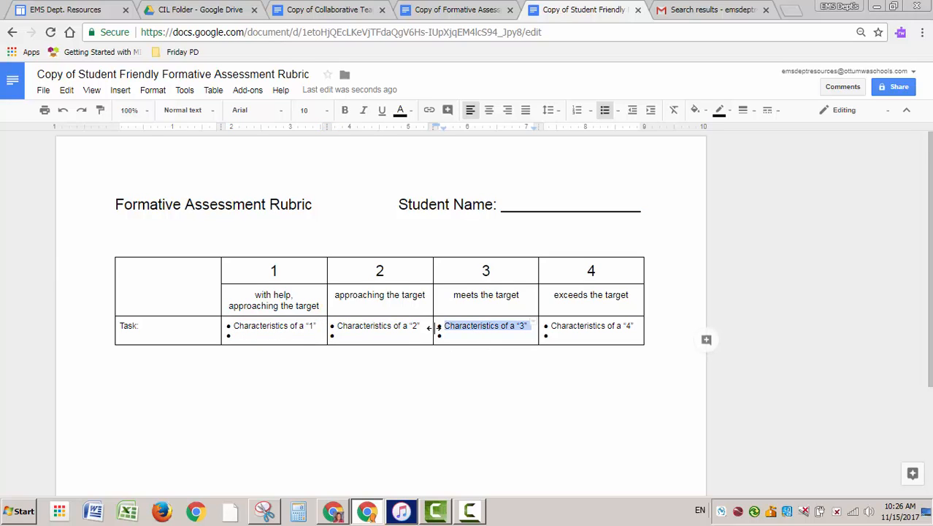
pyautogui.moveTo(591, 334); pyautogui.dragTo(539, 325)
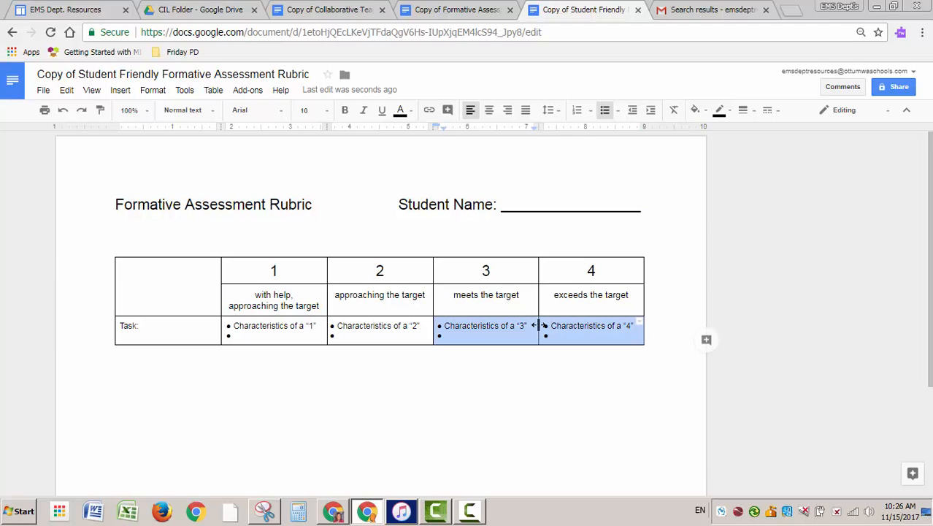
pyautogui.click(623, 386)
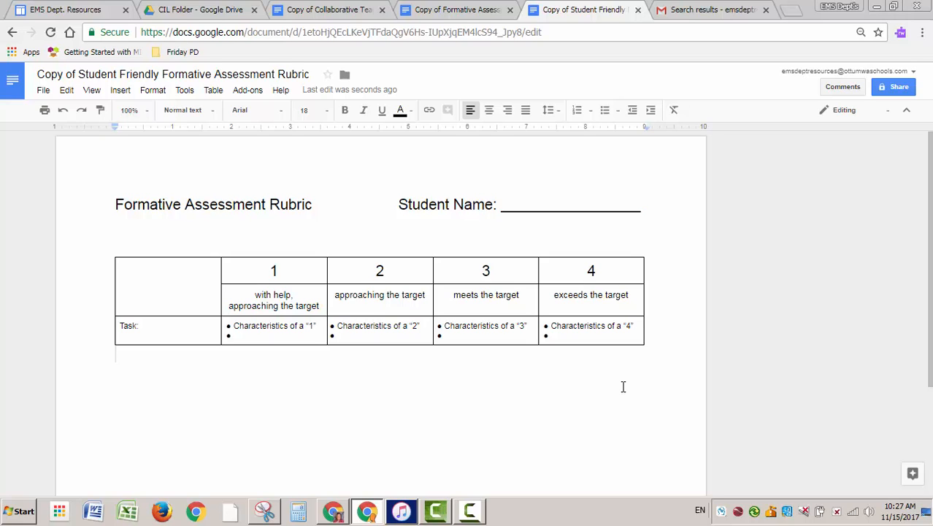
# Turn on link sharing for the rubric copy and copy its shareable link
pyautogui.click(898, 87)
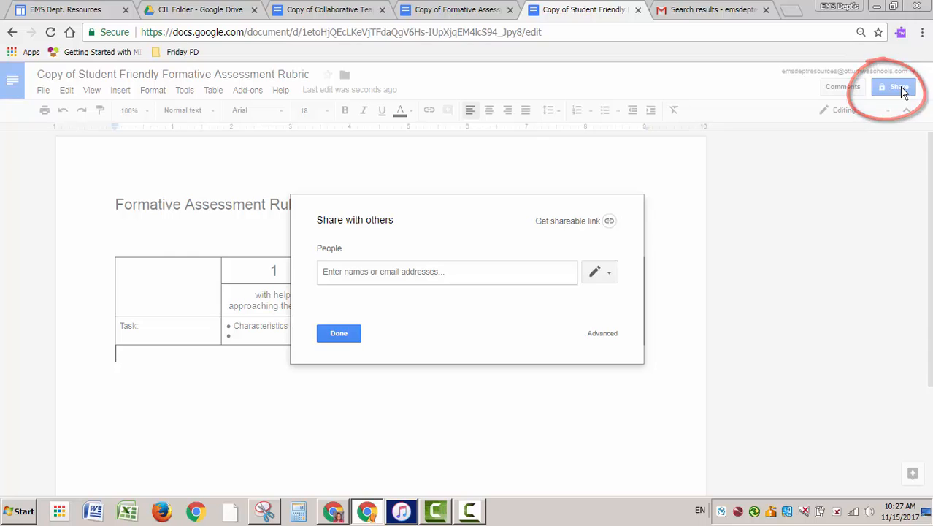
pyautogui.click(578, 222)
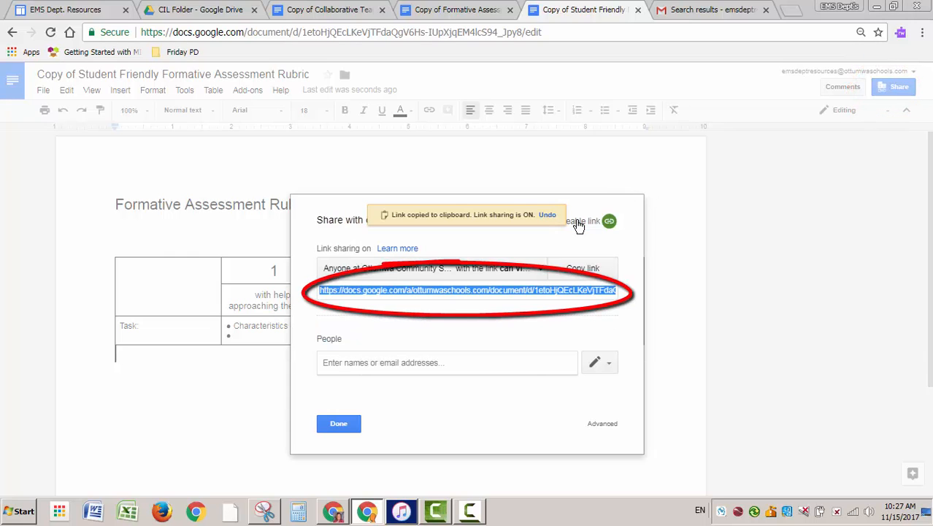
pyautogui.click(338, 429)
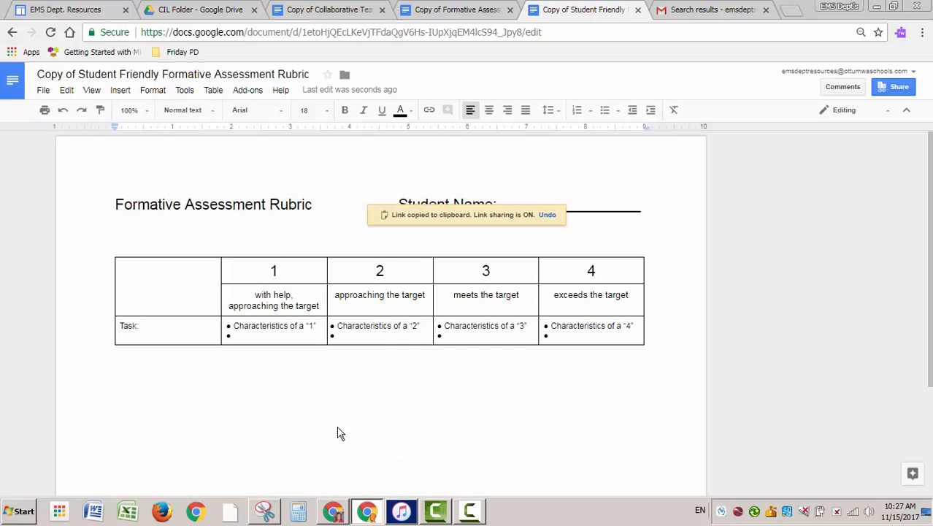
# Add the text "Student Friendly Rubric" after the template link at the end of the Formative Assessment Protocol
pyautogui.click(459, 11)
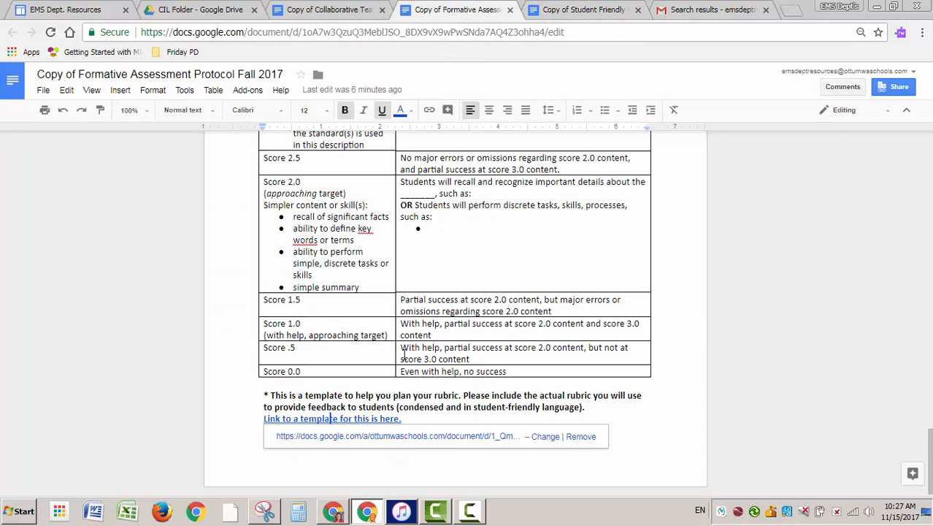
pyautogui.click(414, 419)
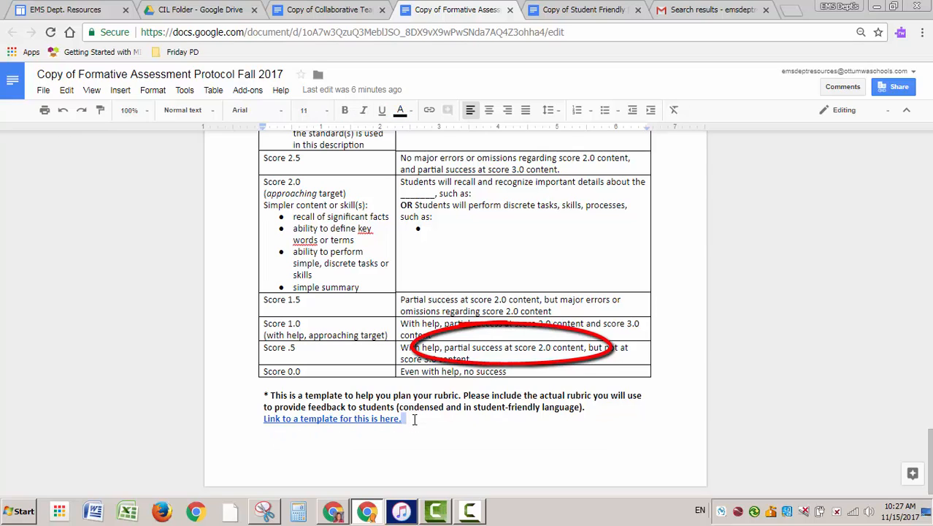
pyautogui.press('Return')
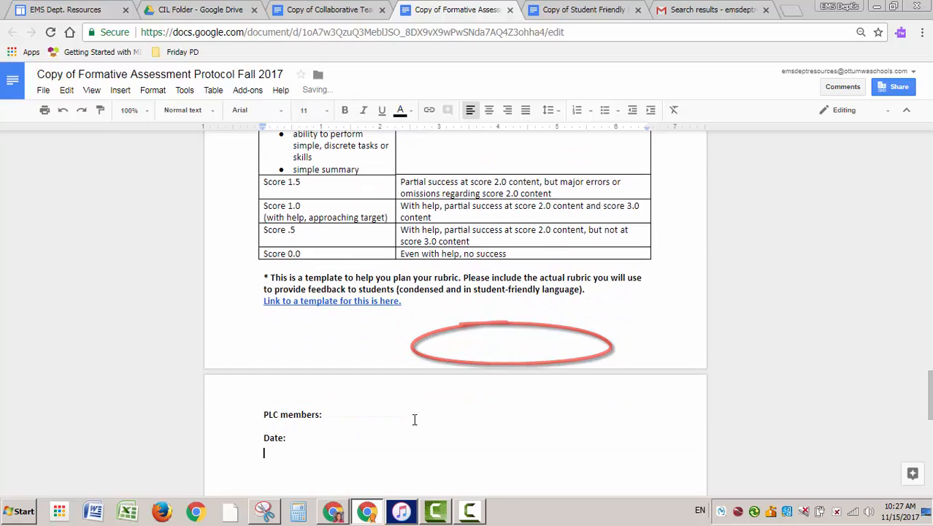
pyautogui.click(422, 300)
pyautogui.click(423, 300)
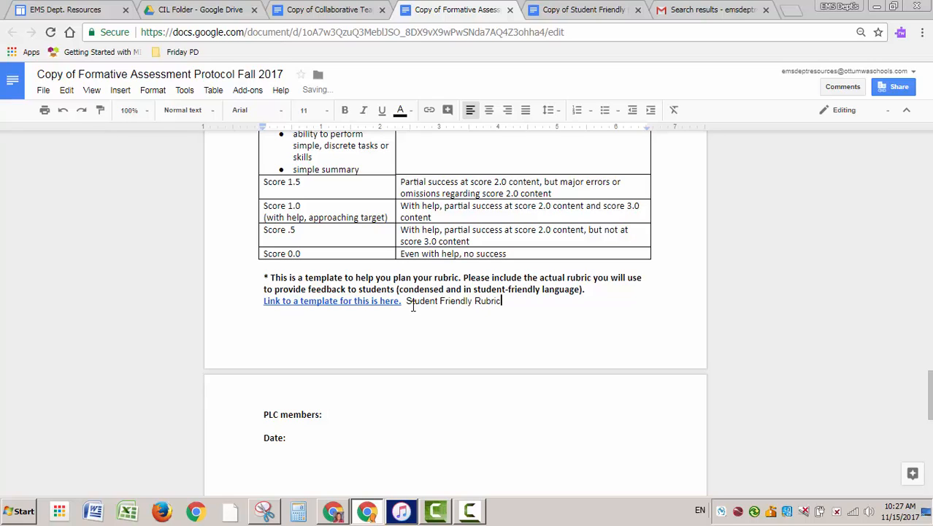
# Link the text "Student Friendly Rubric" to the rubric copy's shareable link, test the link, and return to the protocol
pyautogui.moveTo(407, 302); pyautogui.dragTo(500, 315)
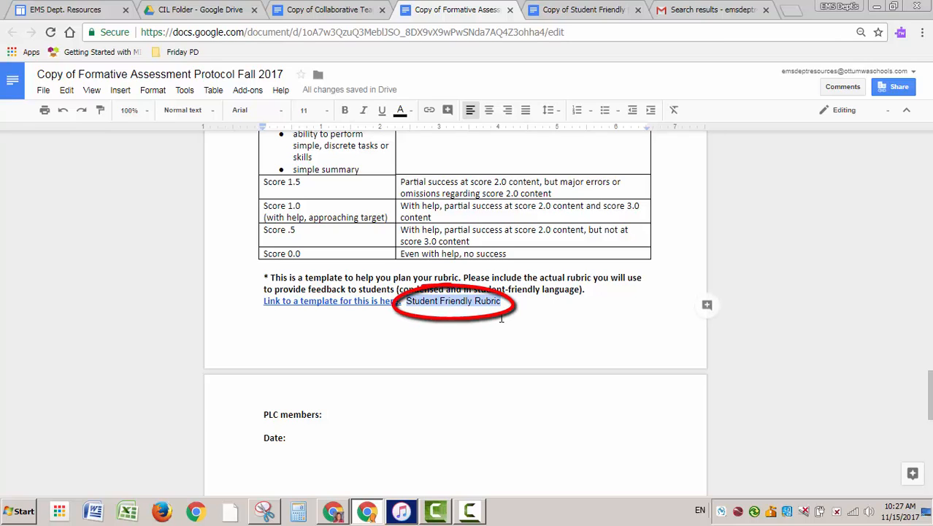
pyautogui.click(430, 111)
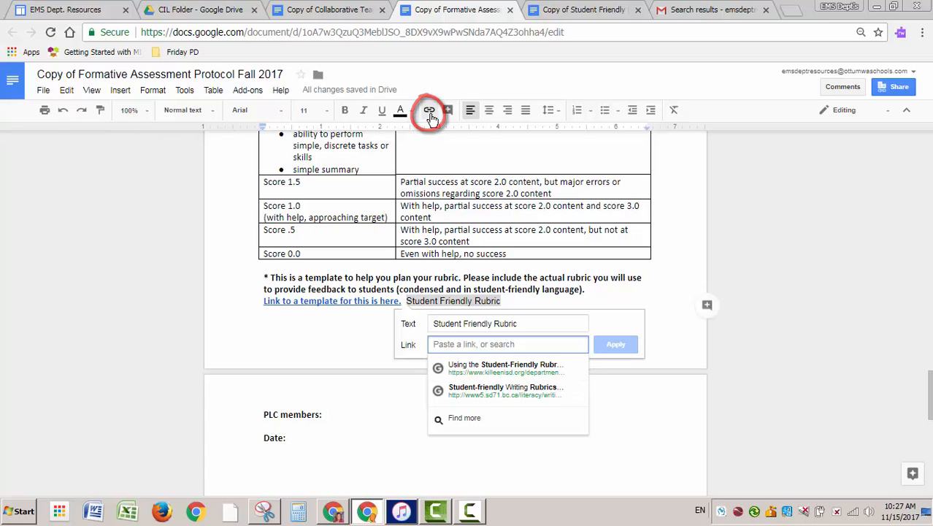
pyautogui.hotkey('ctrl', 'v')
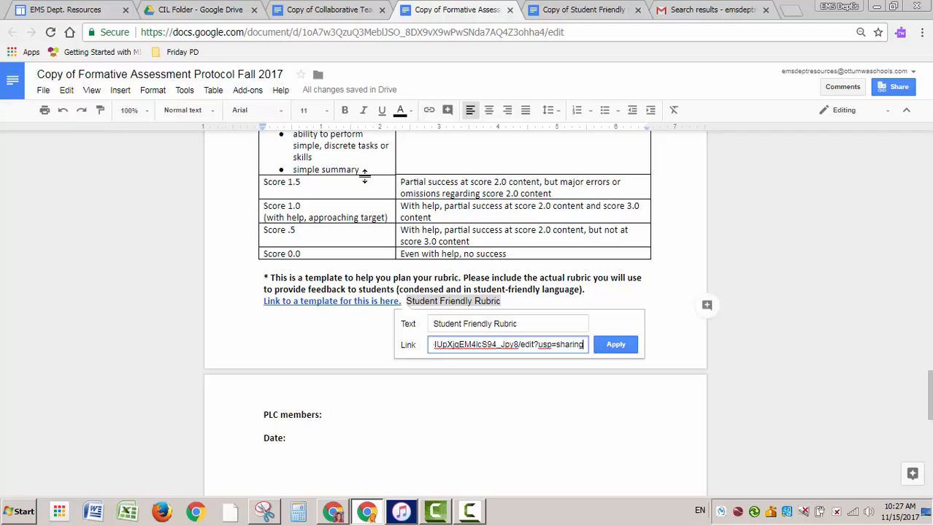
pyautogui.click(619, 346)
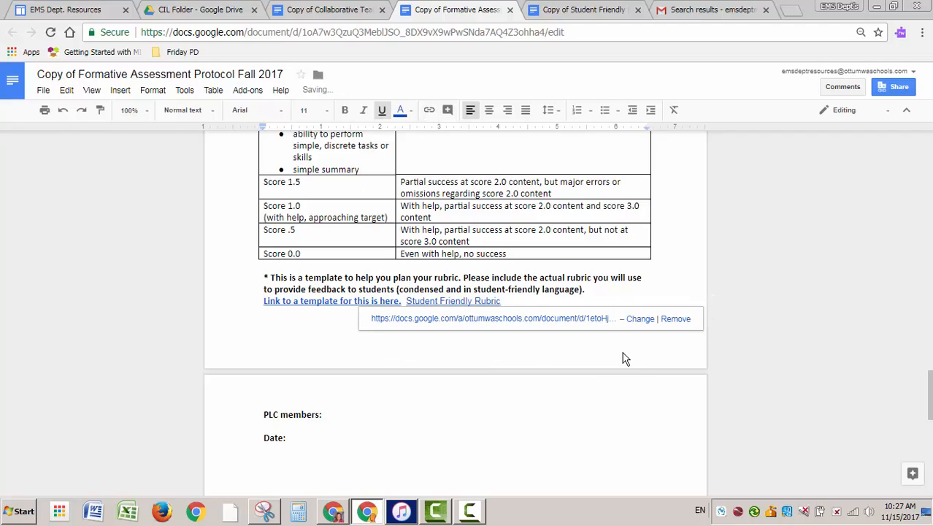
pyautogui.click(486, 321)
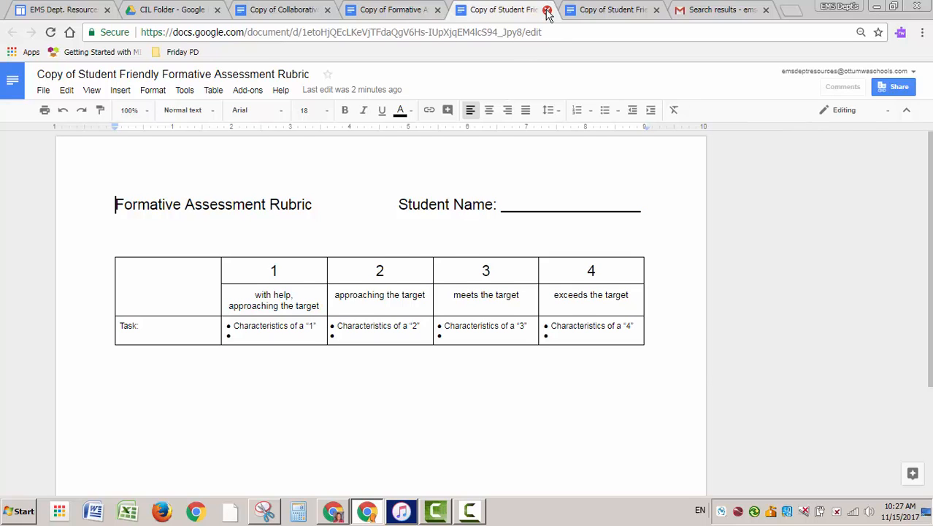
pyautogui.click(548, 11)
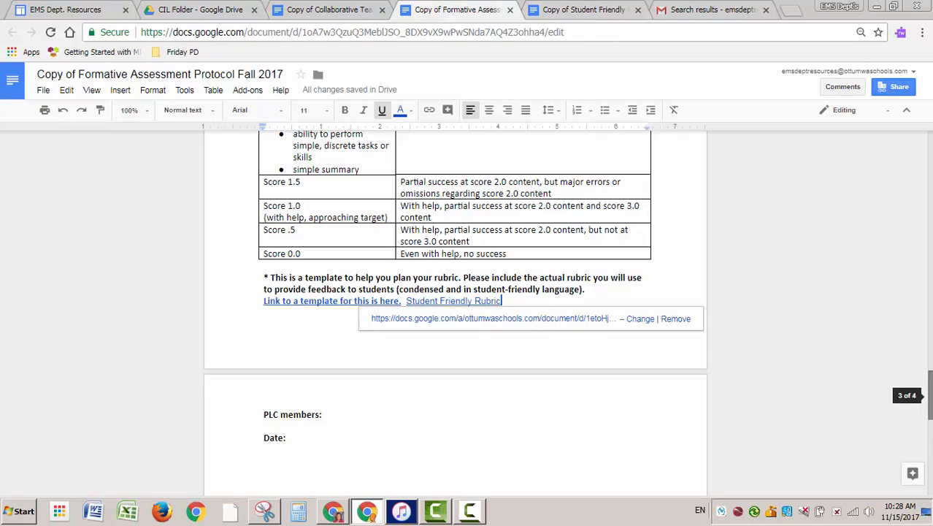
pyautogui.moveTo(930, 393); pyautogui.dragTo(930, 359)
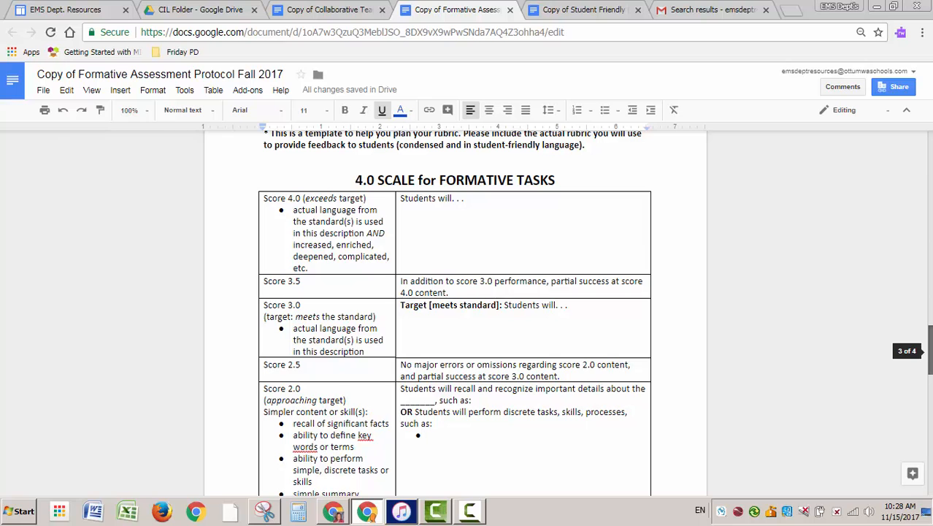
pyautogui.moveTo(930, 352); pyautogui.dragTo(930, 410)
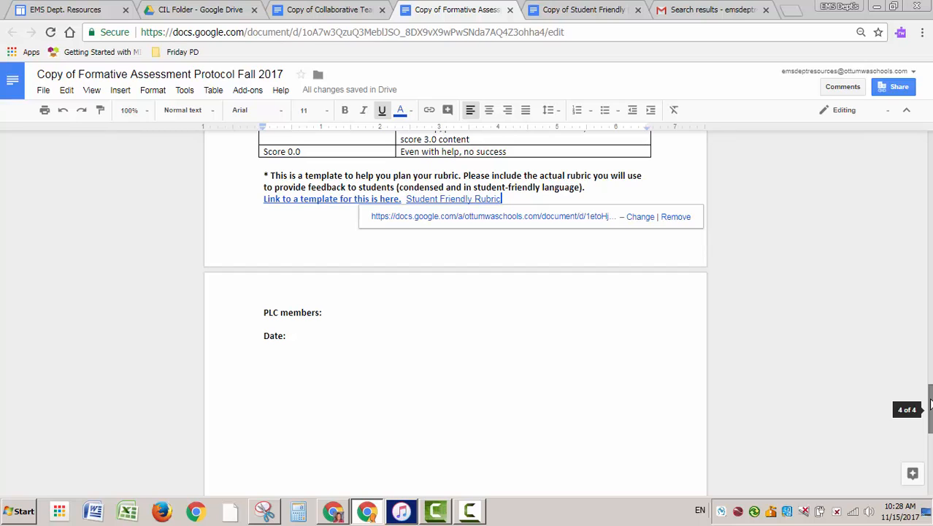
pyautogui.moveTo(930, 407); pyautogui.dragTo(930, 157)
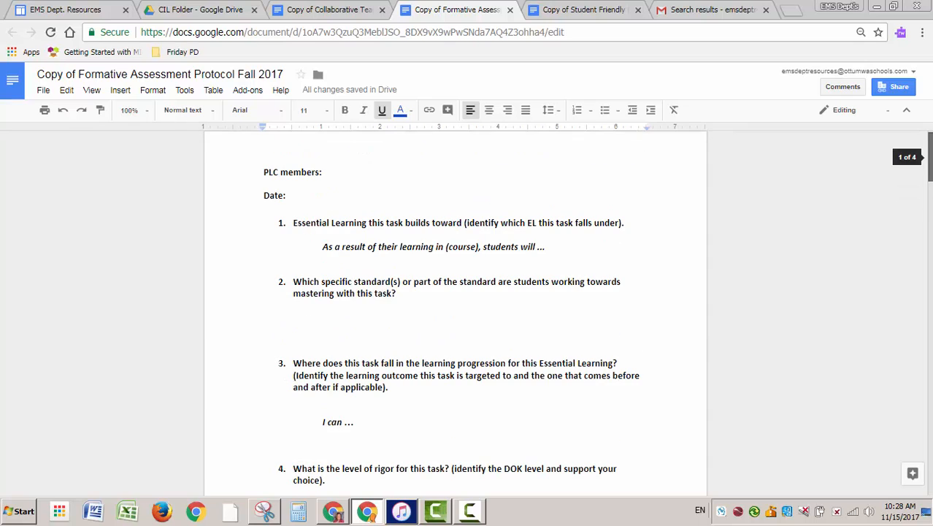